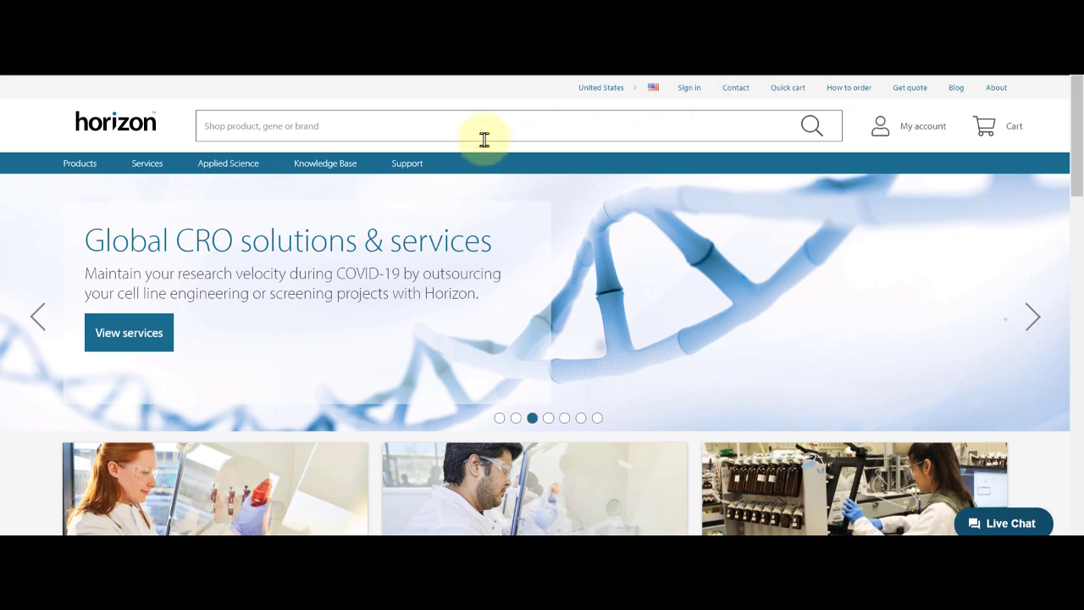
Step: Open the CRISPR design tool and set the edit type to CRISPR: Site-specific editing
mouse_move(410, 165)
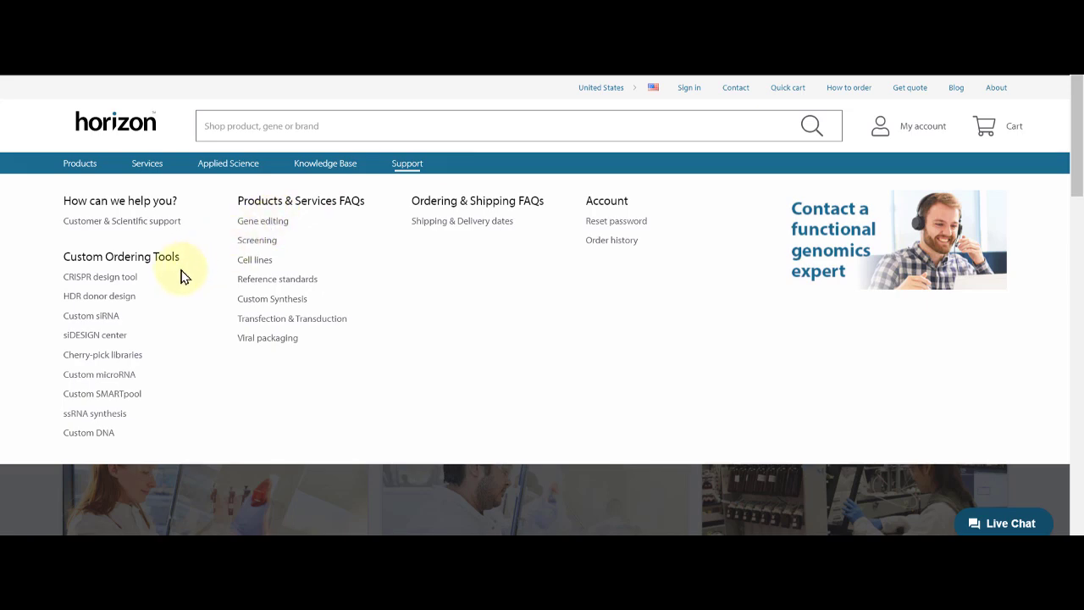
click(131, 279)
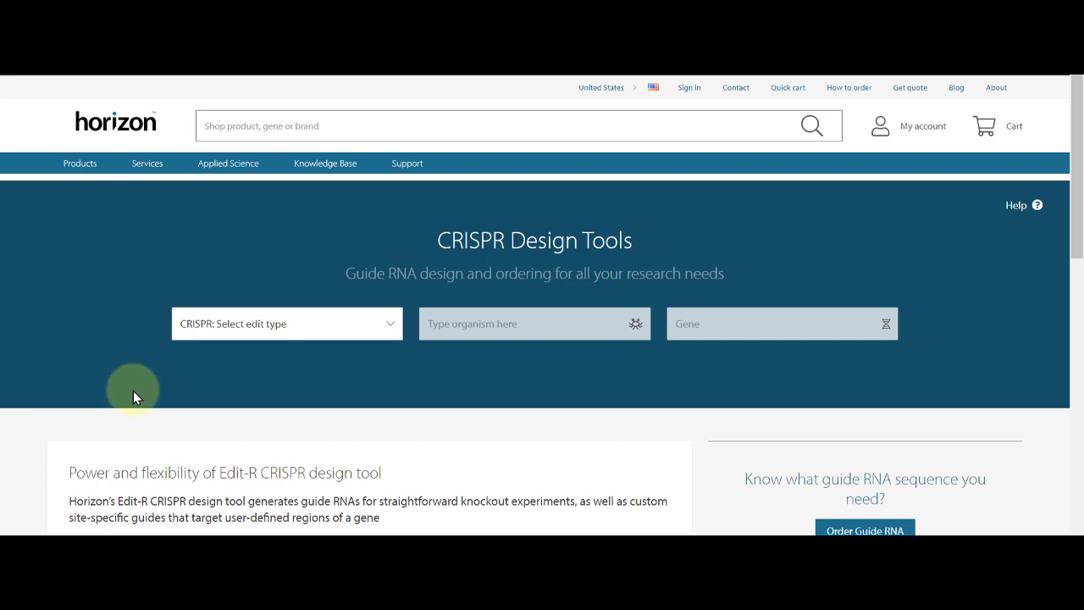
click(267, 339)
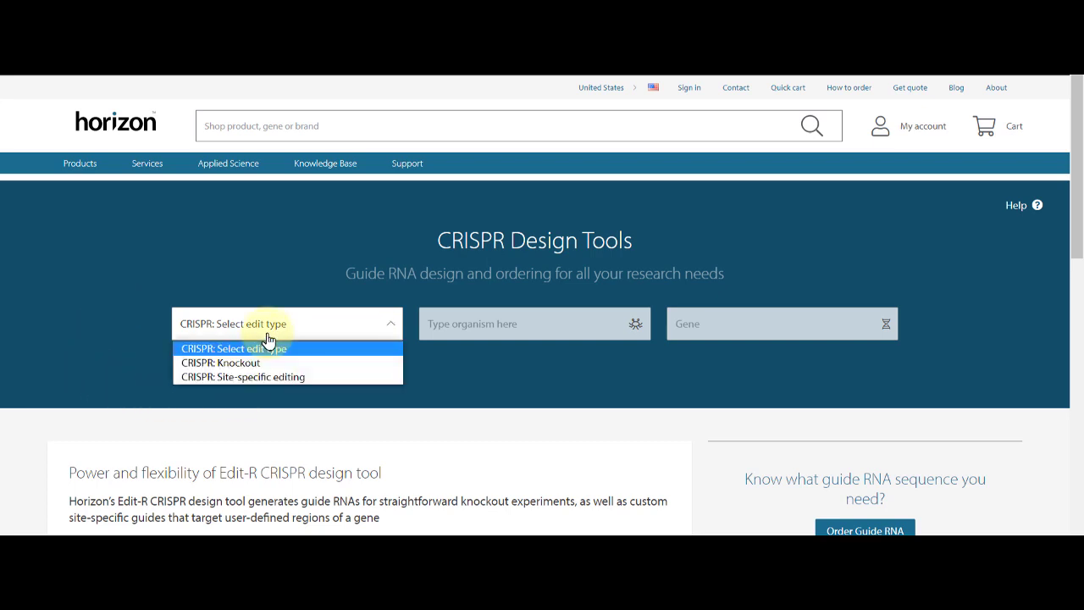
click(270, 376)
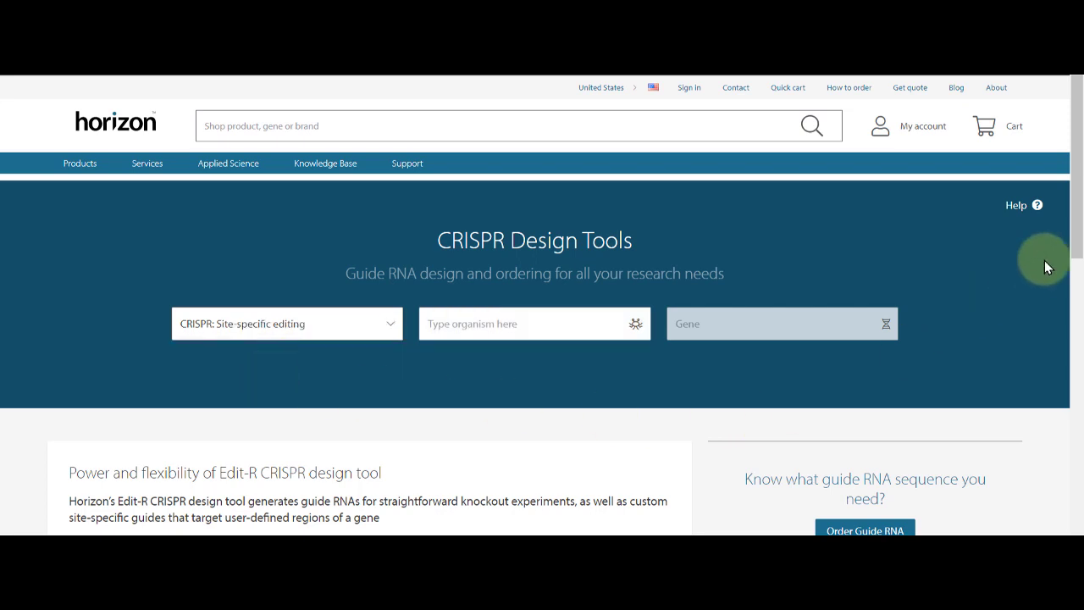
drag(1073, 212, 1073, 341)
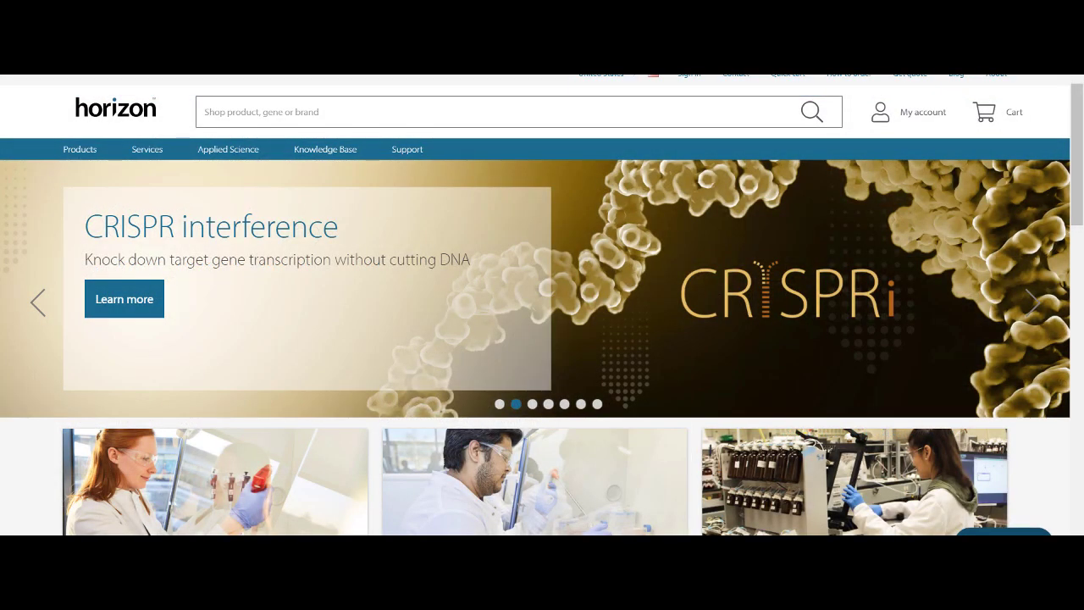
Step: Open the HDR donor design page and start the HDR Donor Designer for plasmid donors
click(408, 150)
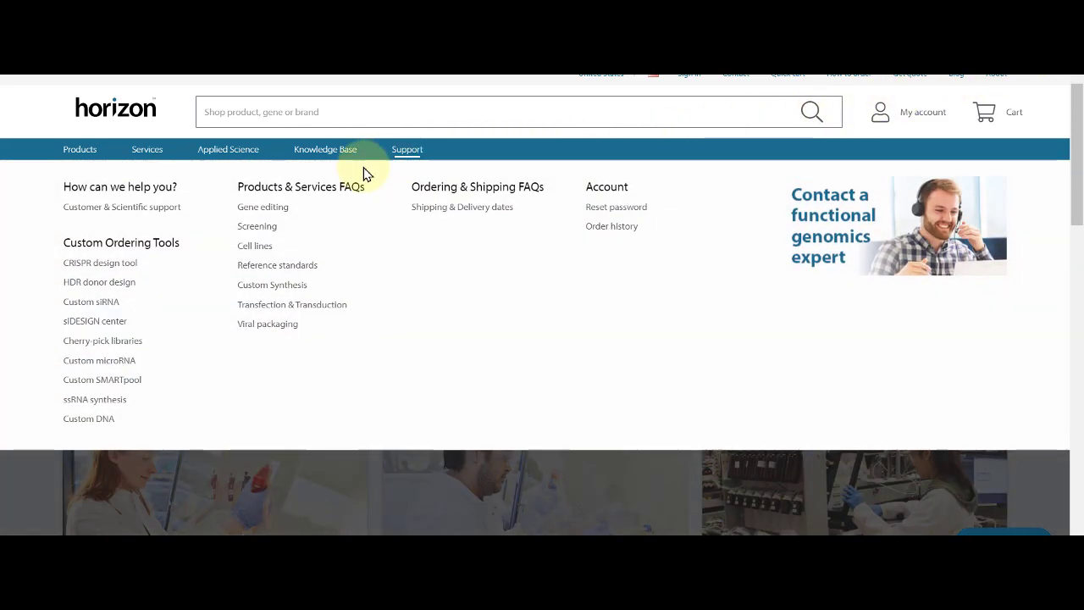
click(122, 286)
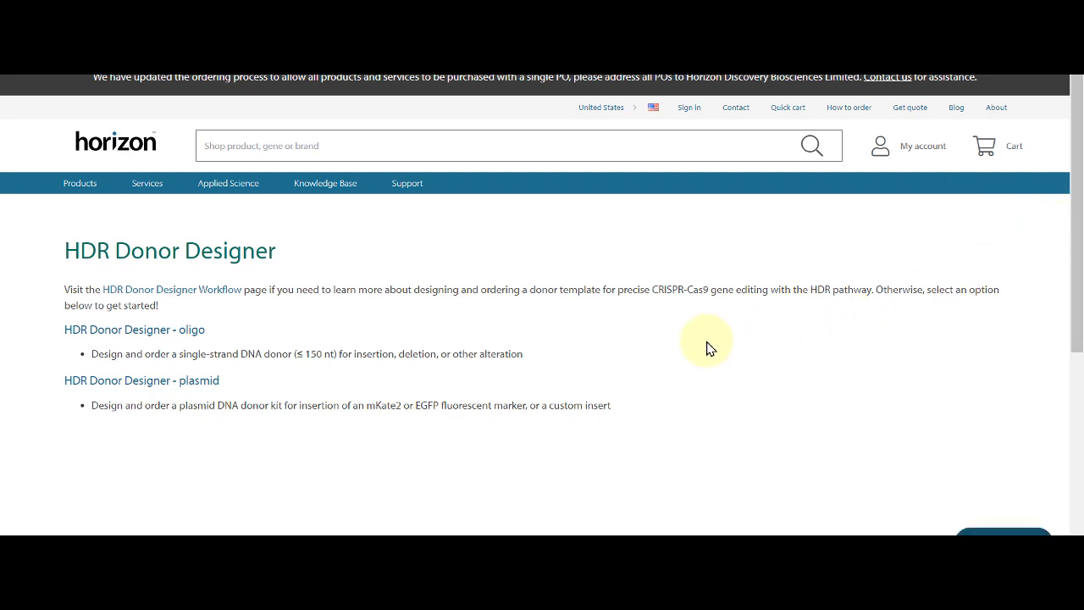
click(210, 390)
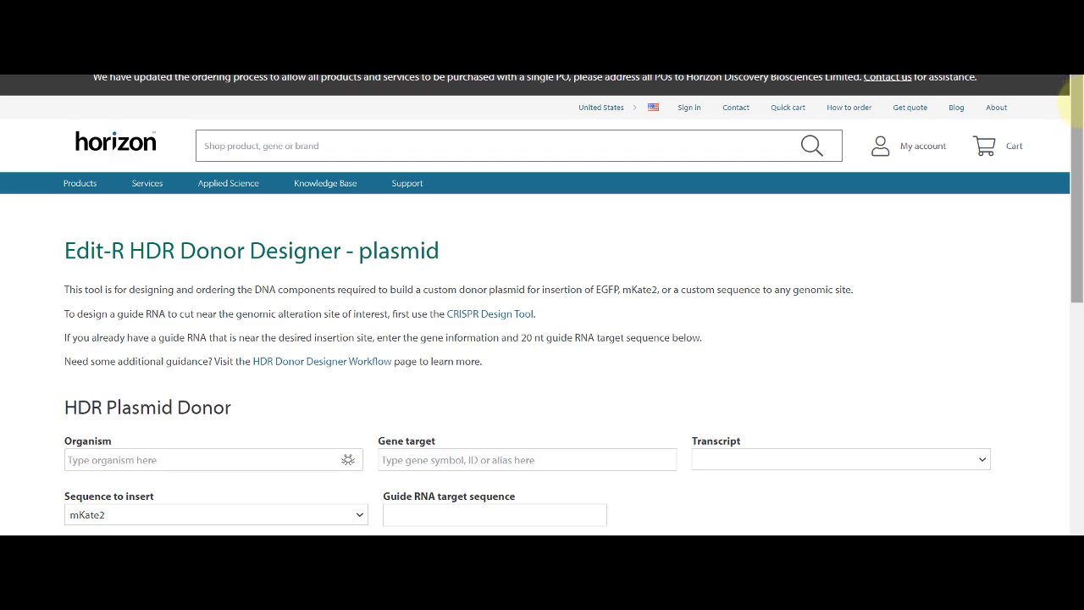
Step: Set the plasmid donor's organism to Human (Homo sapiens)
drag(1077, 104, 1077, 133)
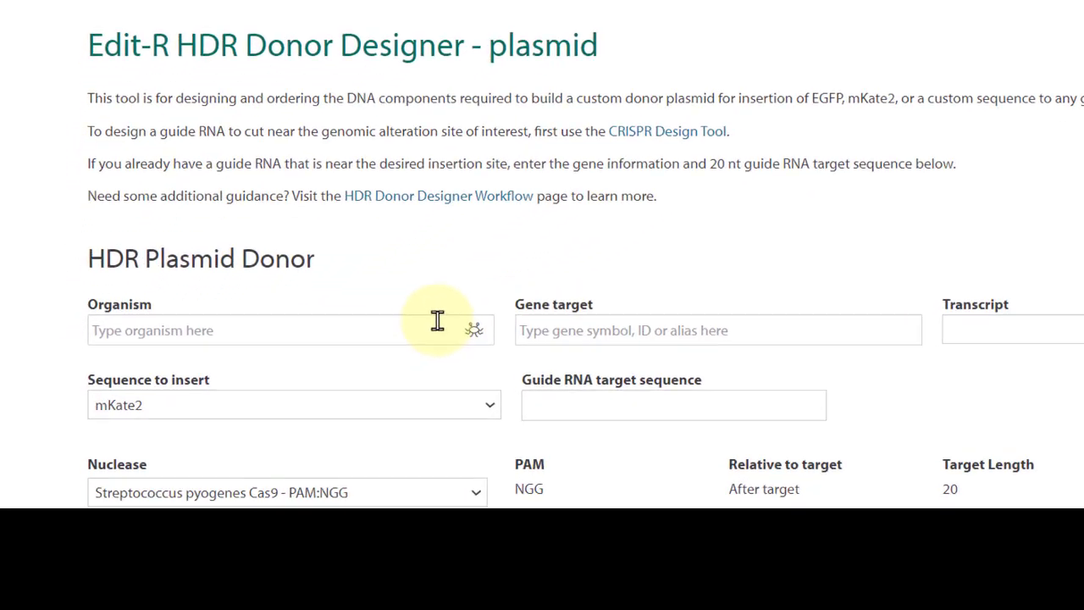
click(436, 330)
text(hum)
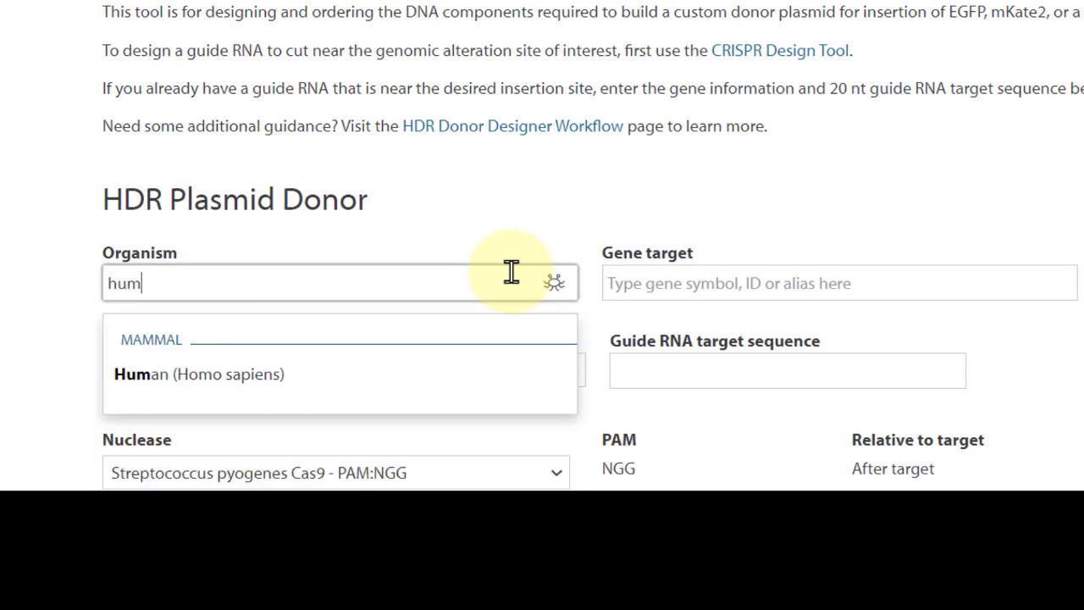
text(an)
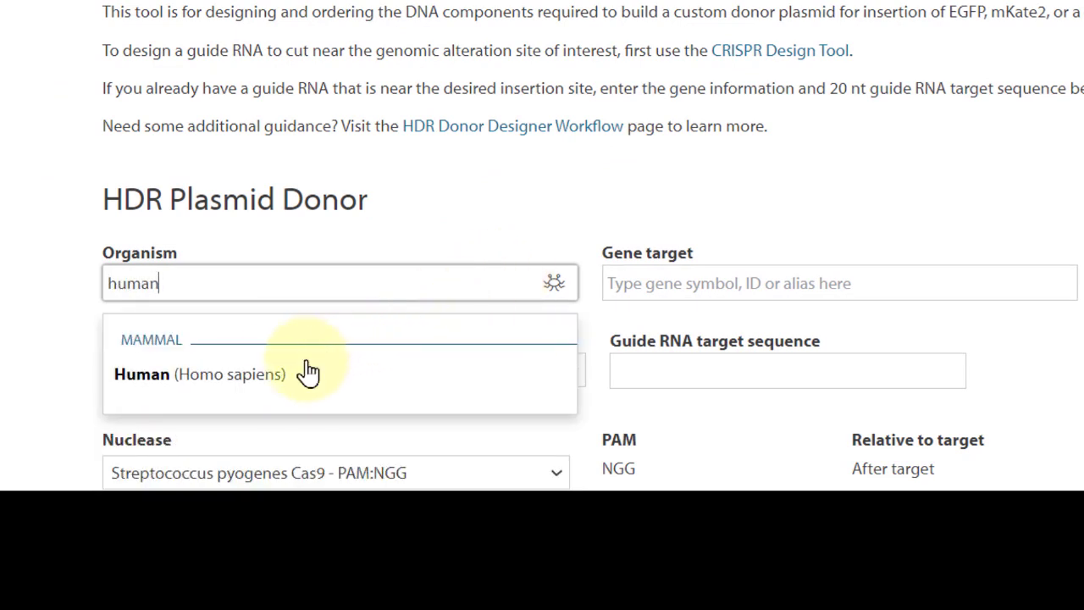
click(272, 374)
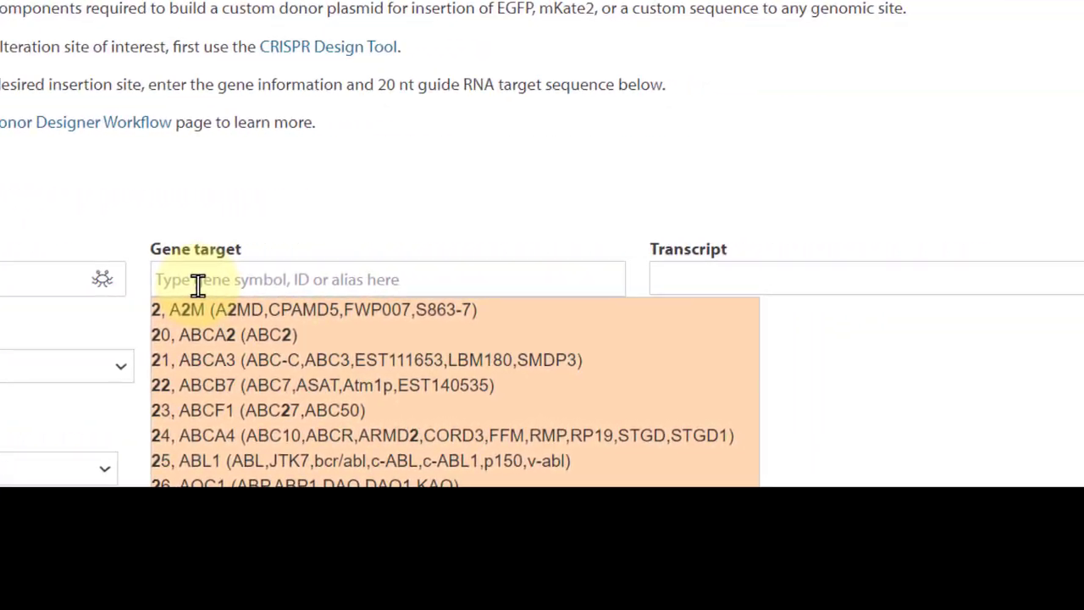
Step: Set the gene target to AKT1 (gene ID 207) and choose transcript NM_005163.2 (-) chr14:104769349
text(a)
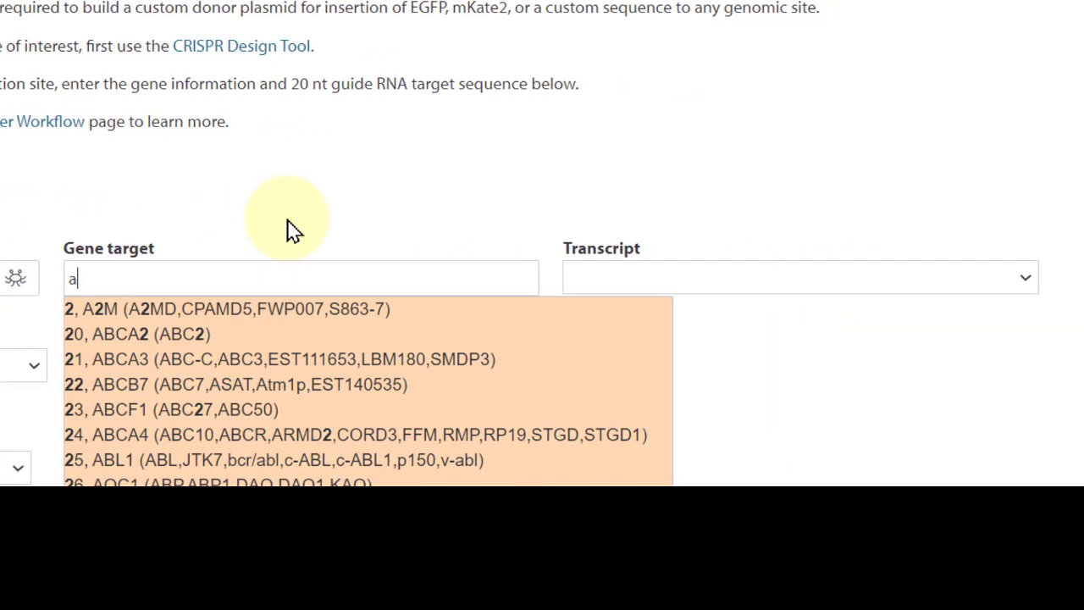
text(kt1)
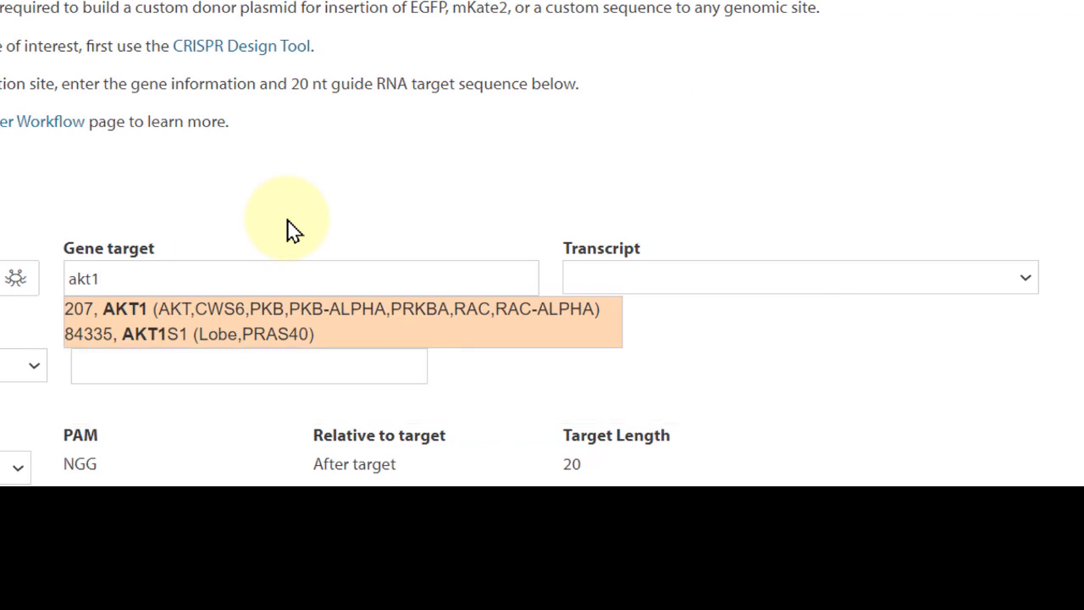
click(357, 321)
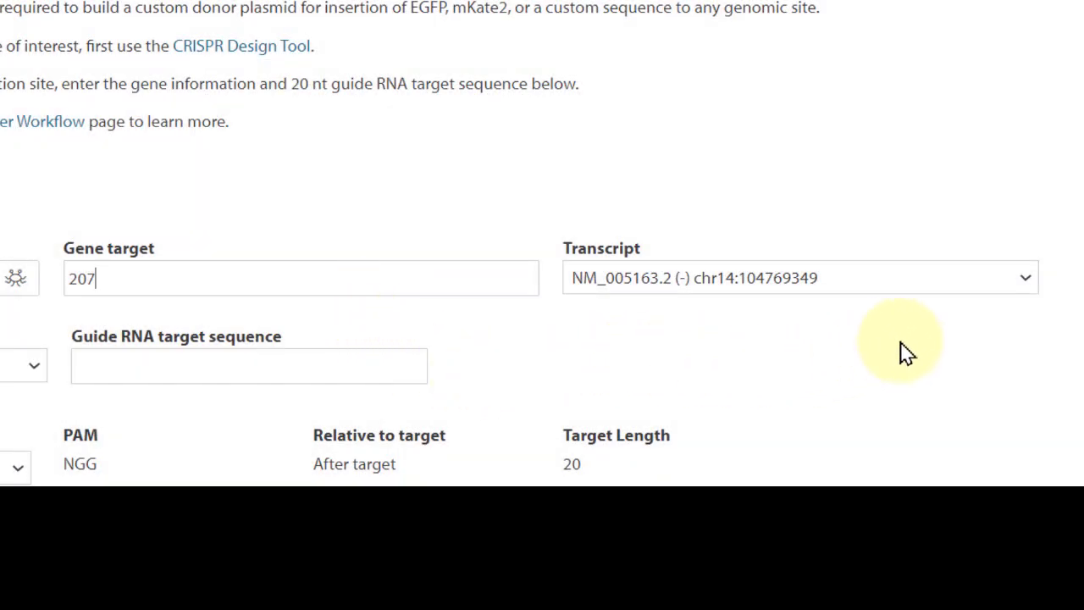
click(1034, 281)
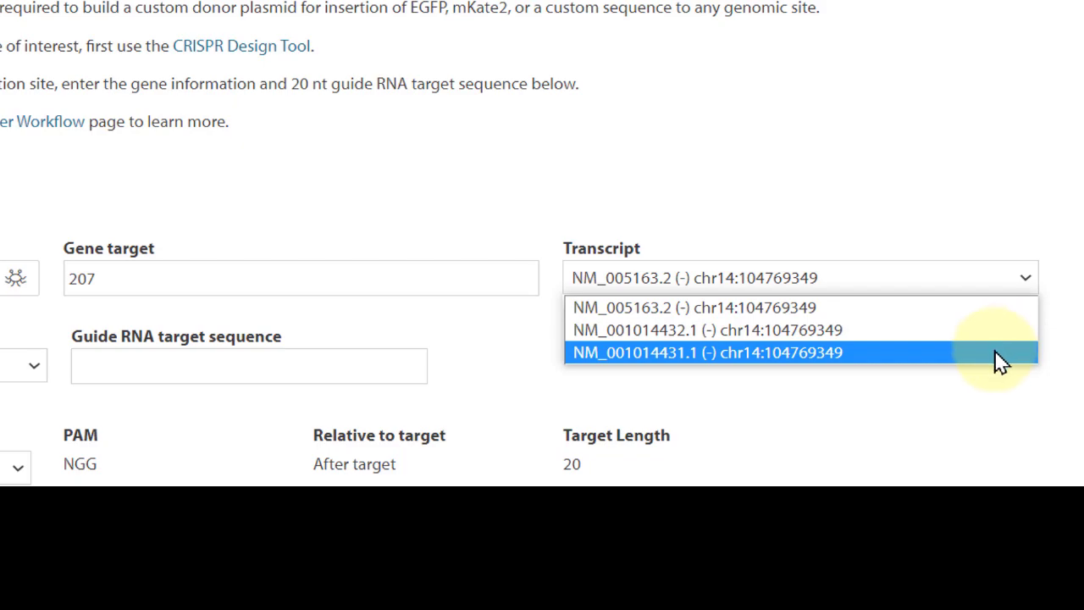
click(981, 310)
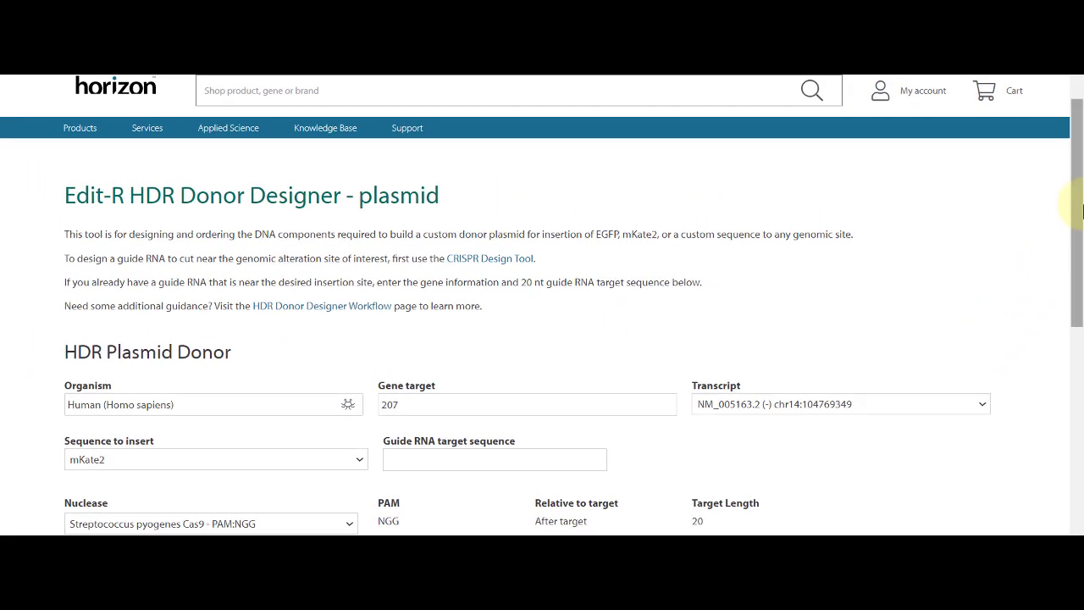
Step: Choose EGFP as the sequence to insert and enter GGTCTGGAAAGAGTACTTCA as the guide RNA target sequence
drag(1082, 210, 1081, 250)
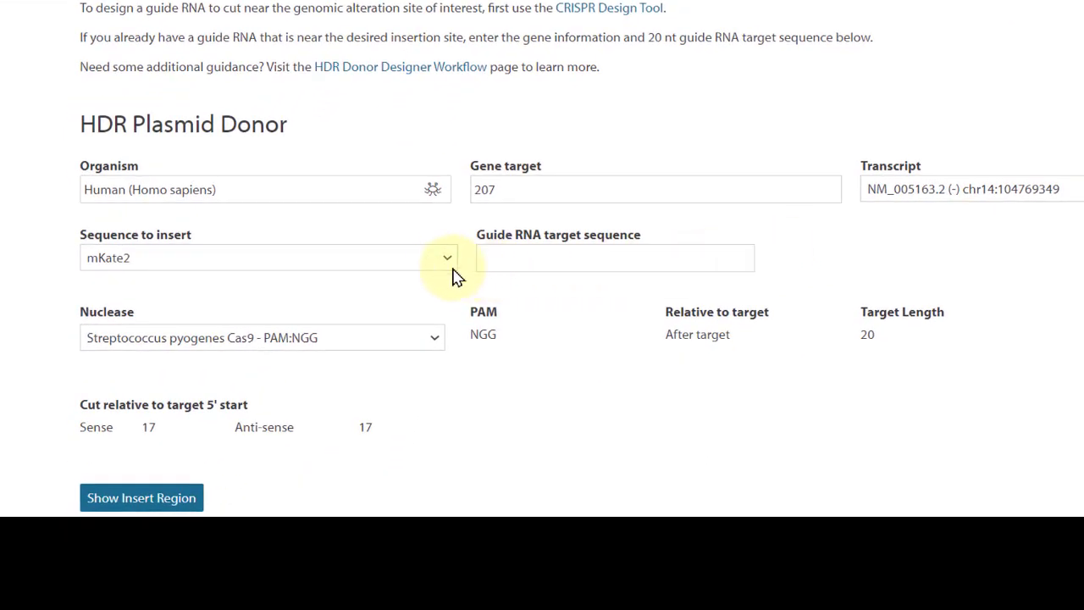
click(438, 262)
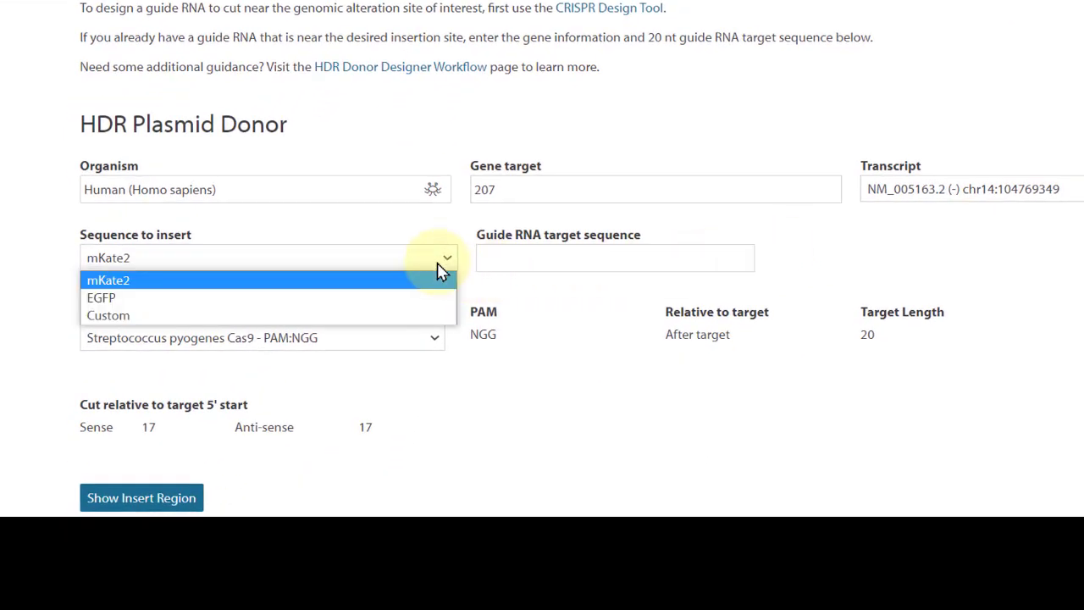
click(420, 303)
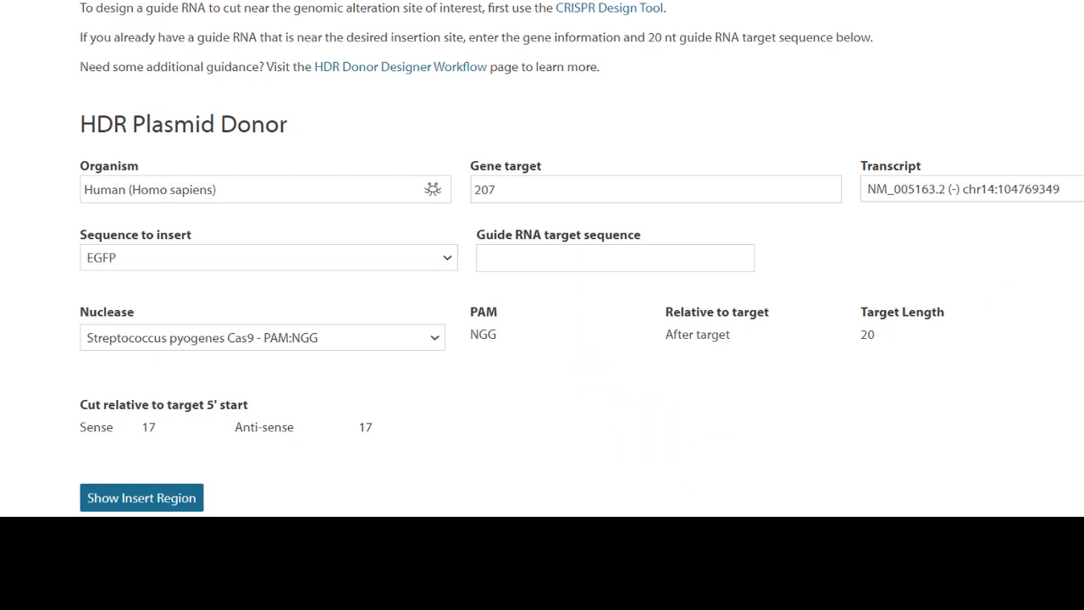
click(737, 250)
text(GGTCTGGAAAGAGTACTTCA)
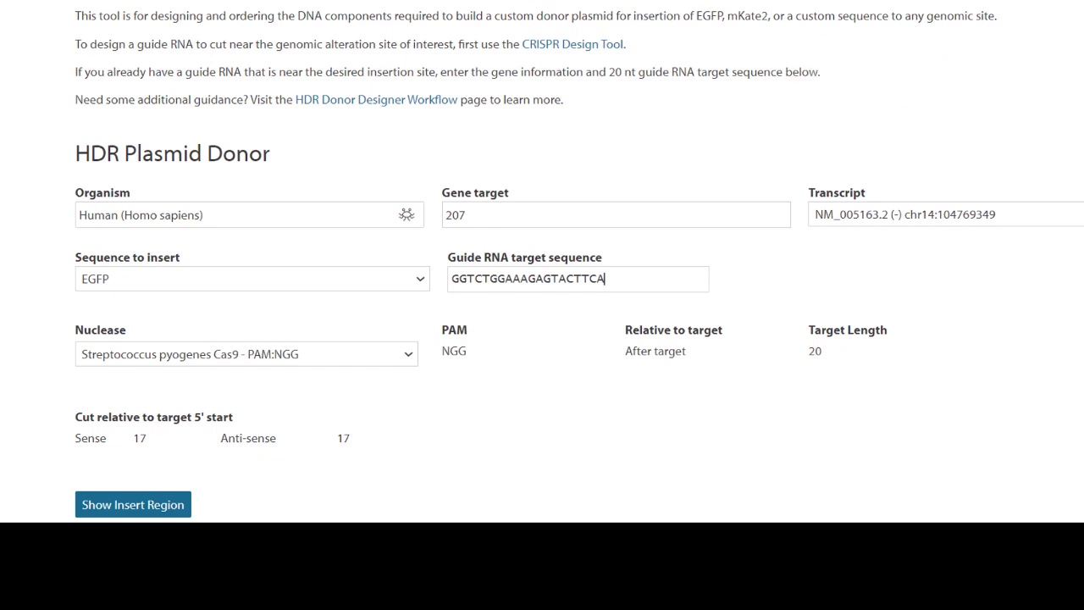
Step: Show the insert region and select Streptococcus pyogenes Cas9 - PAM:NGG as the nuclease
scroll(579, 259, down, 1)
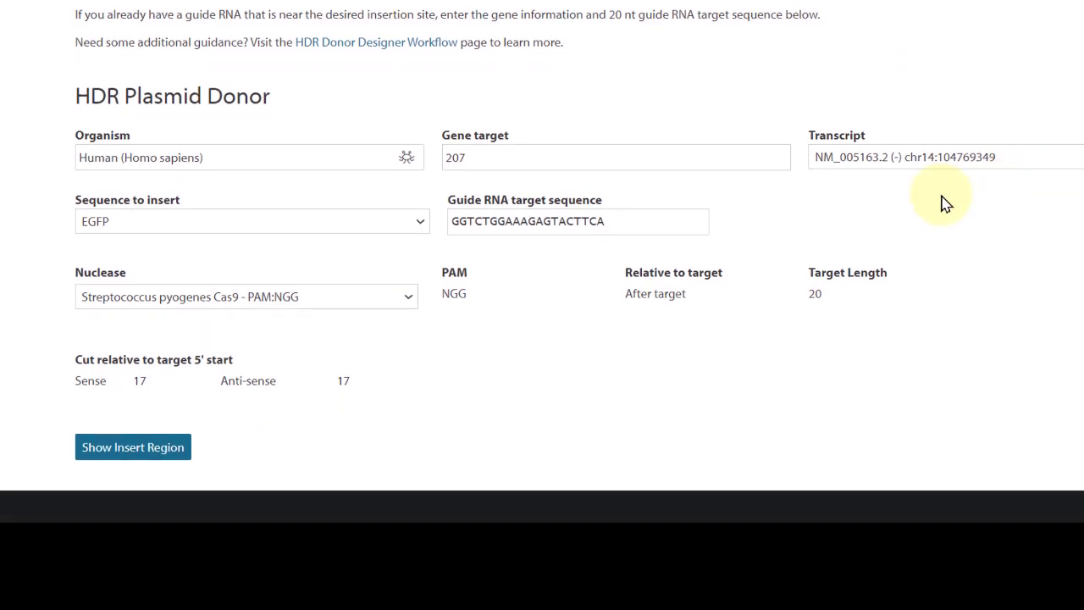
click(408, 301)
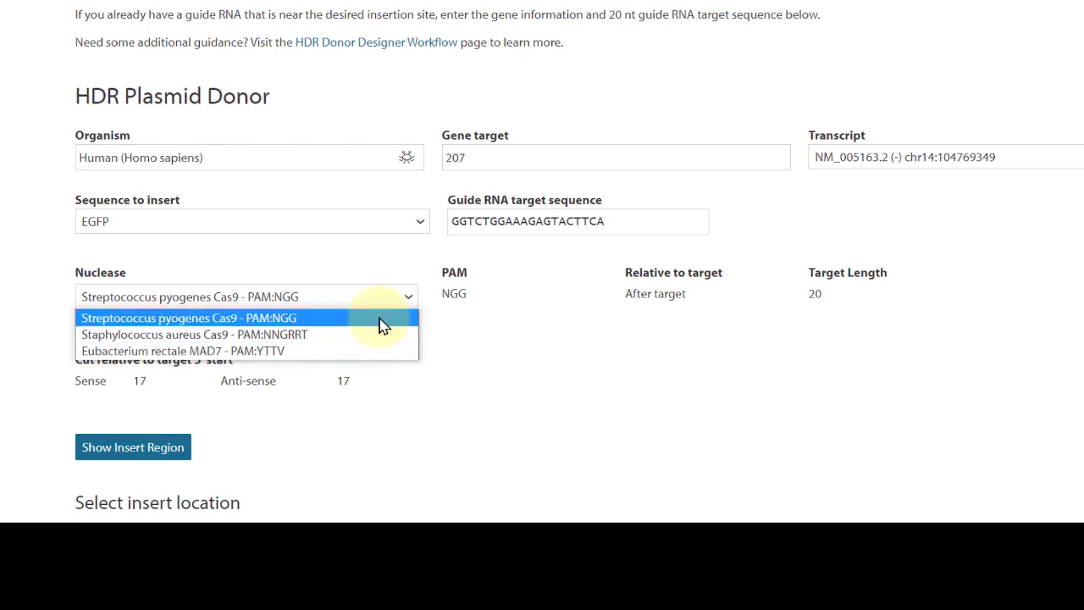
click(379, 319)
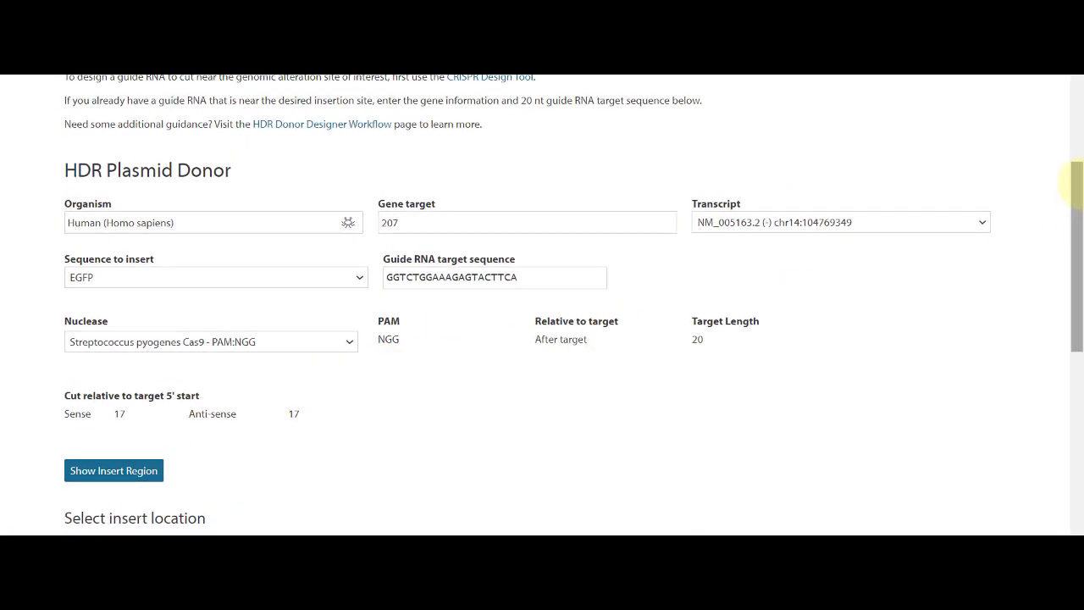
Step: Move the EGFP insert location to between the Y and S codons and generate the primers
drag(1079, 190, 1081, 303)
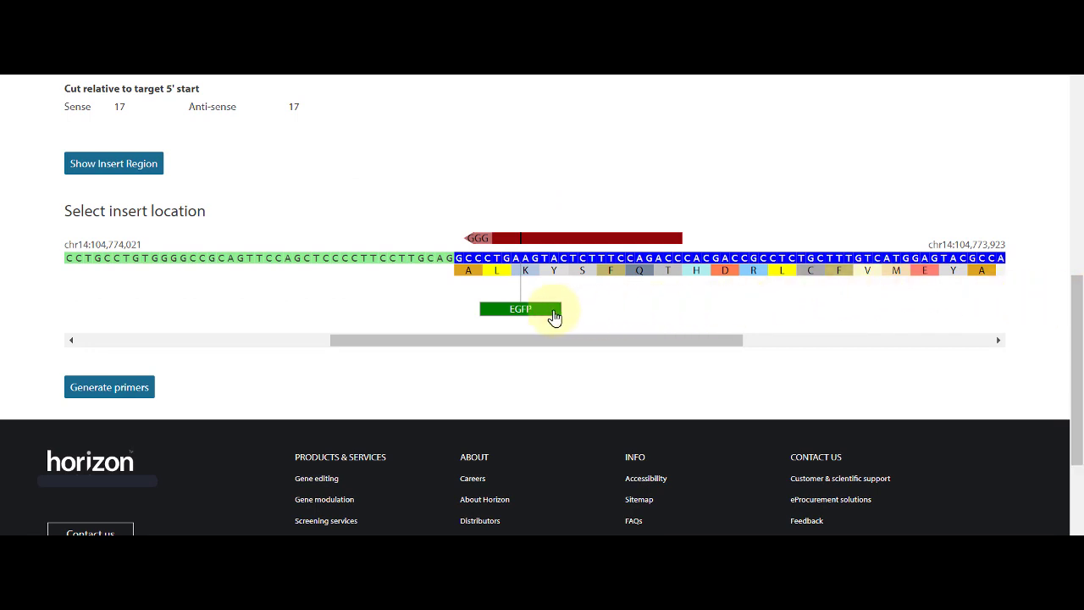
drag(545, 319, 584, 325)
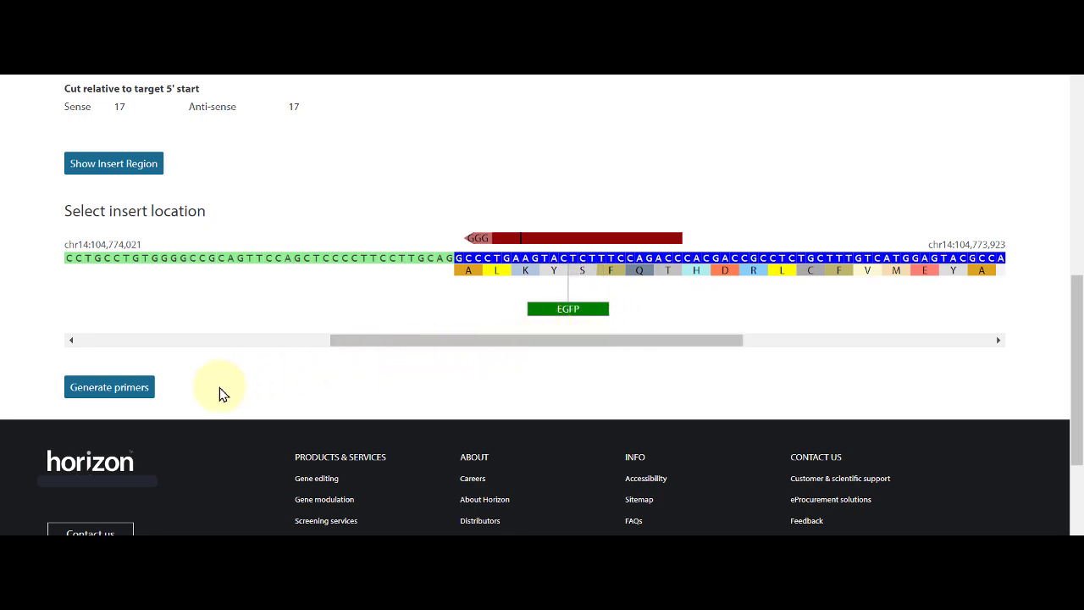
click(124, 396)
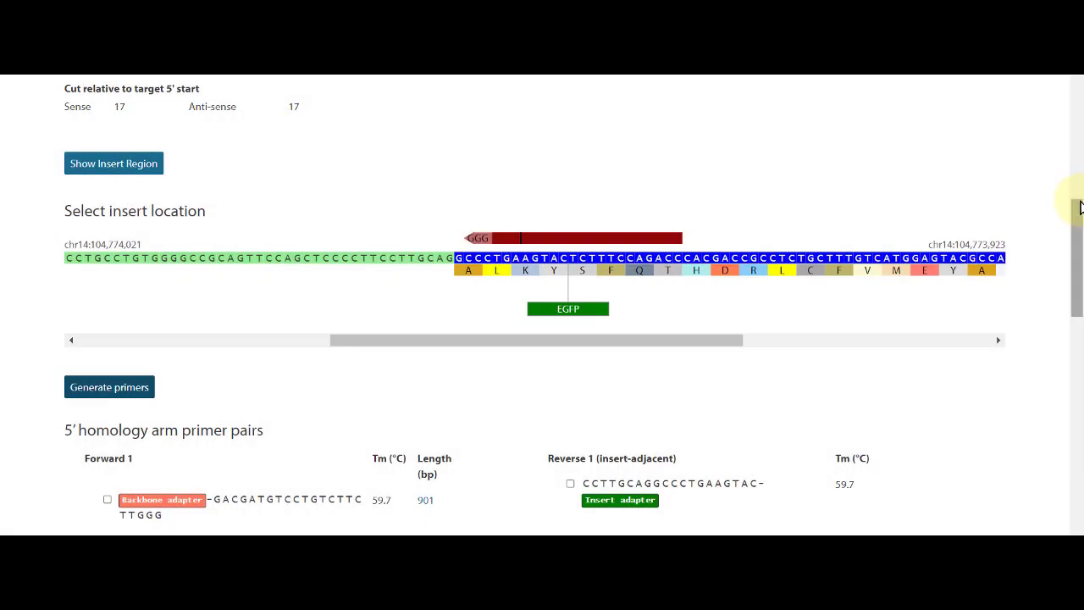
Step: Select the first Forward 1 and Reverse 1 primers for the 5' homology arm and the first Forward 2 and Reverse 2 primers for the 3' arm
scroll(1079, 224, down, 3)
drag(1079, 224, 1076, 284)
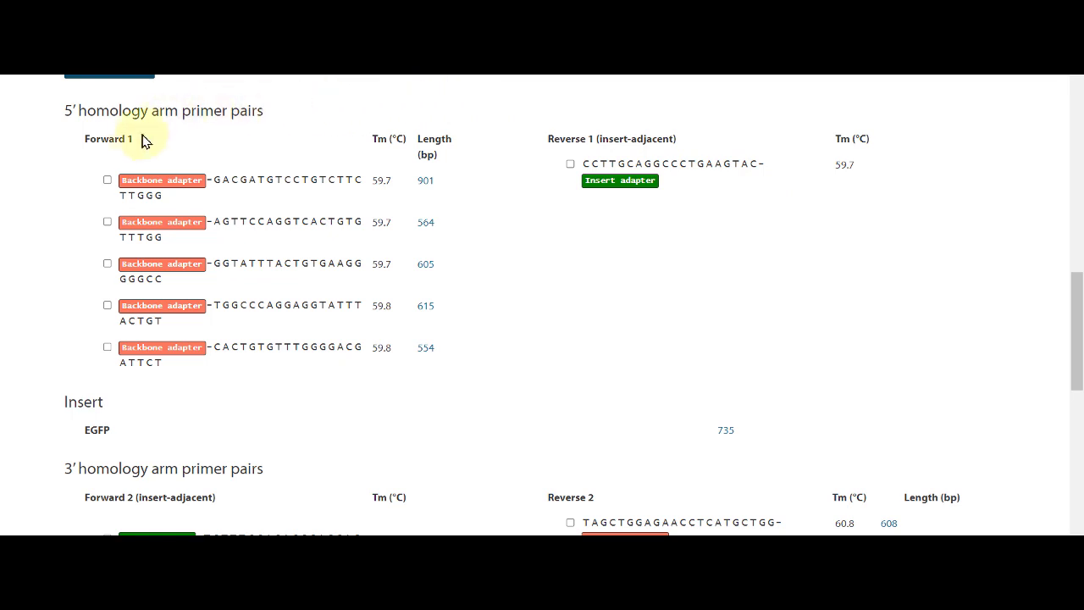
click(107, 179)
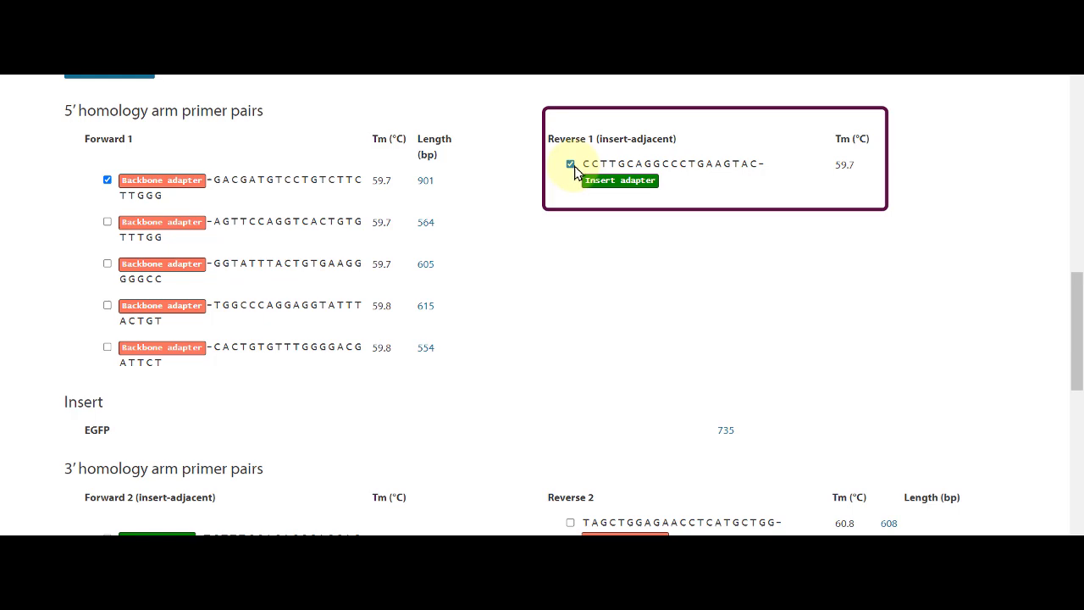
drag(1076, 295, 1077, 367)
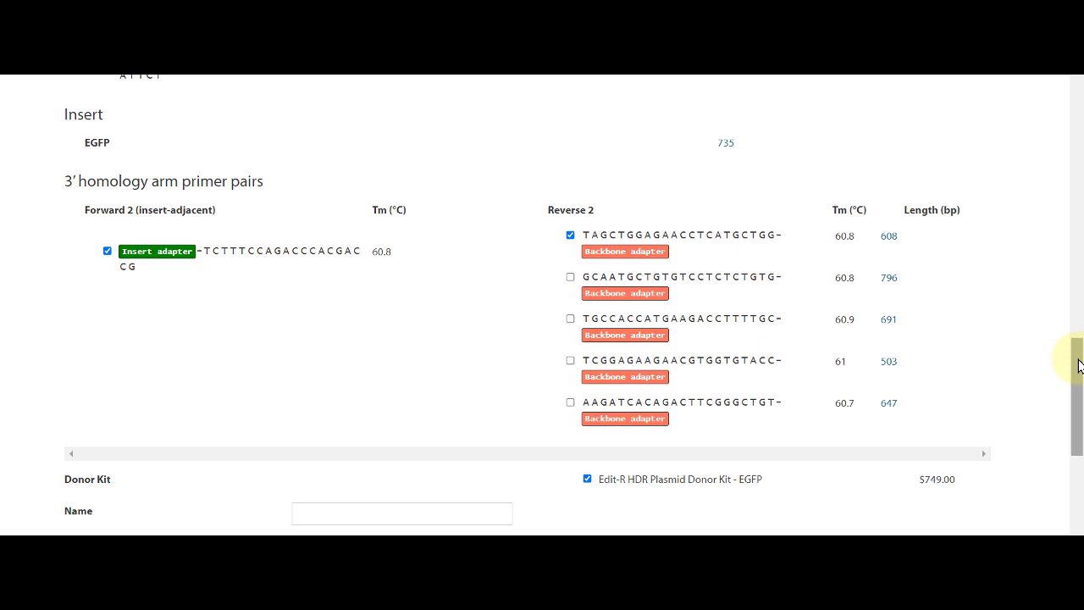
Step: Name the donor design Akt1 HDR and add it to the cart with the Edit-R HDR Plasmid Donor Kit - EGFP
drag(1081, 360, 1078, 403)
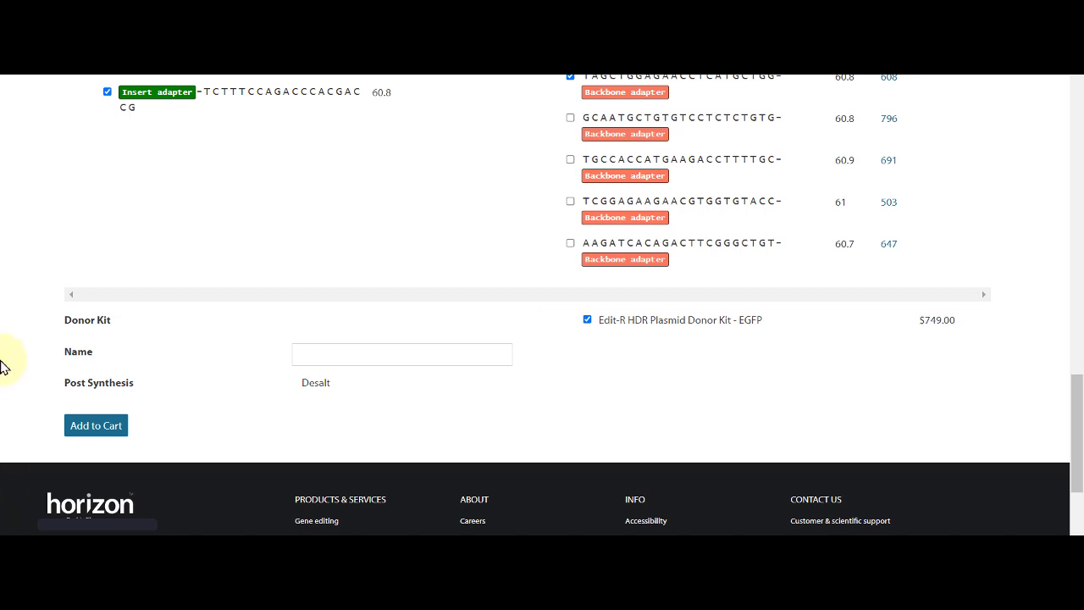
click(324, 352)
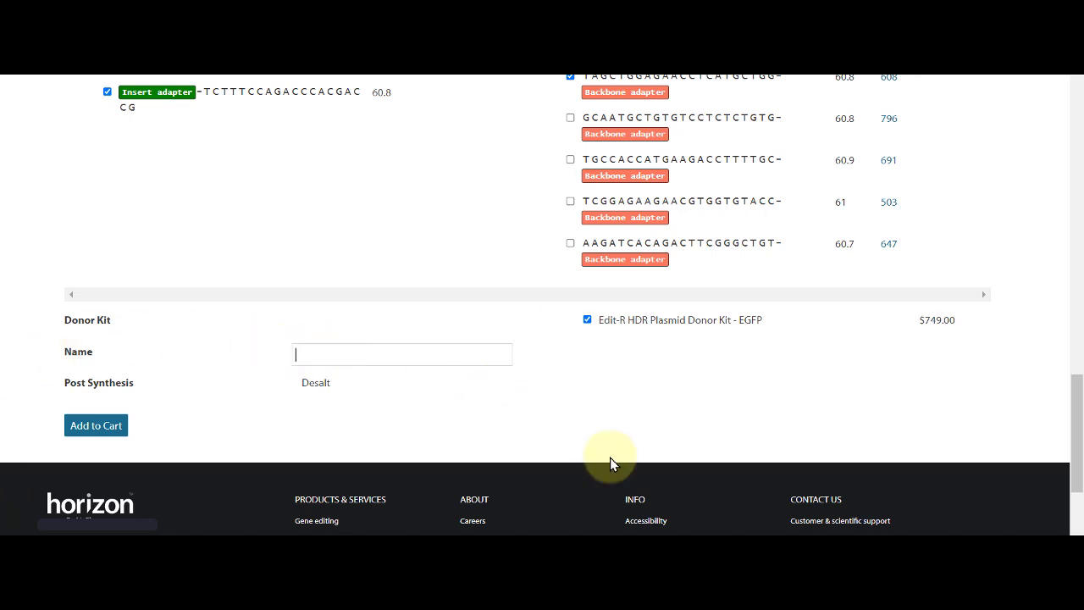
text(Akt1 HA)
click(97, 424)
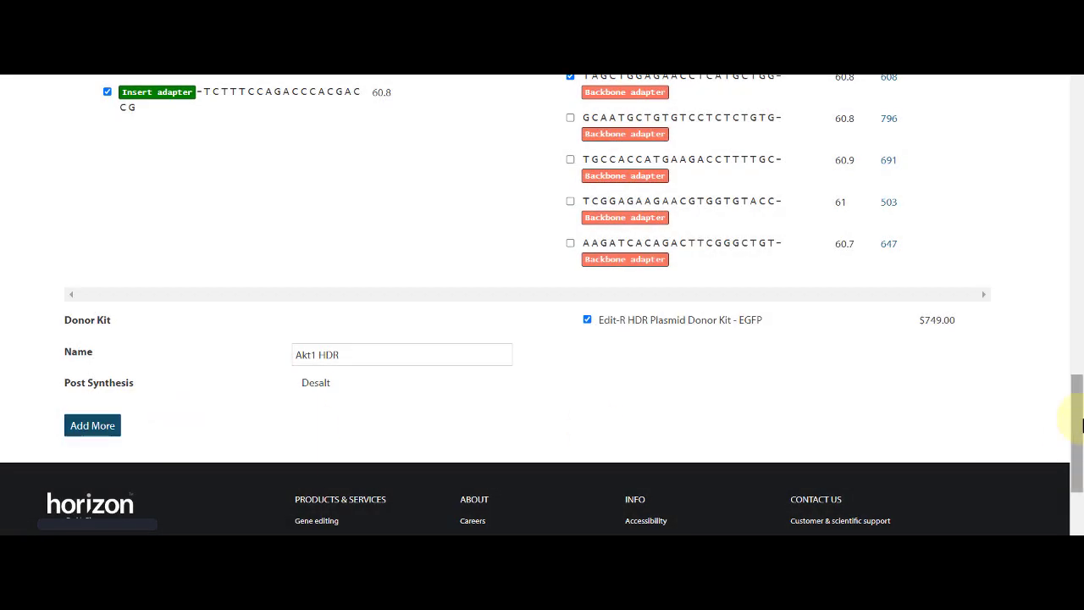
Step: Open the shopping cart and review the items added from the donor design
drag(1076, 412, 1074, 81)
click(985, 146)
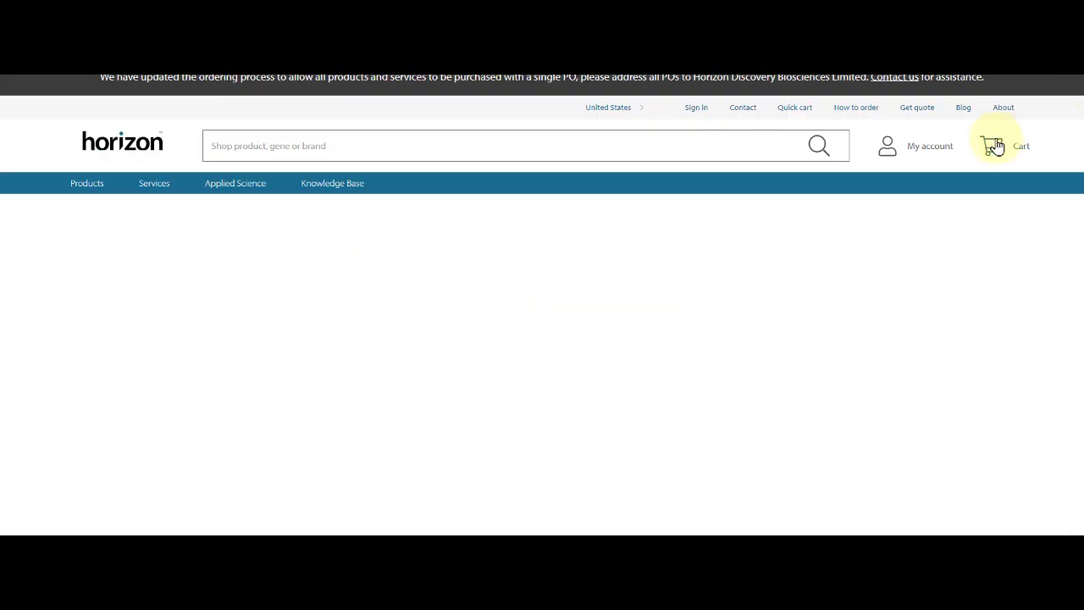
drag(1081, 140, 1081, 208)
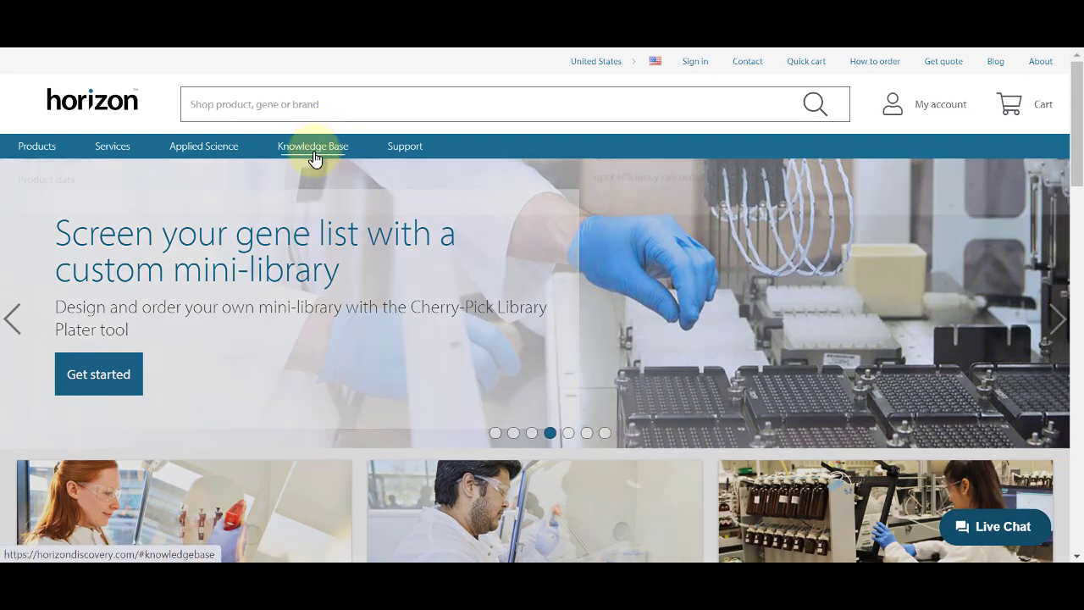
Step: Open the plasmid design video page in the Knowledge Base and view its additional resources
click(313, 148)
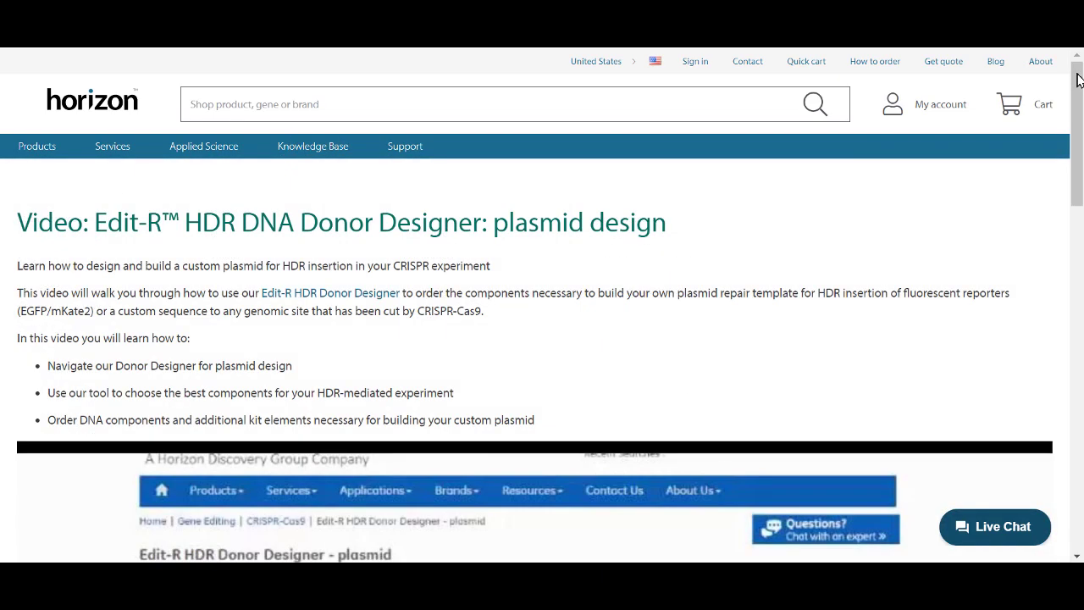
drag(1080, 81, 1081, 287)
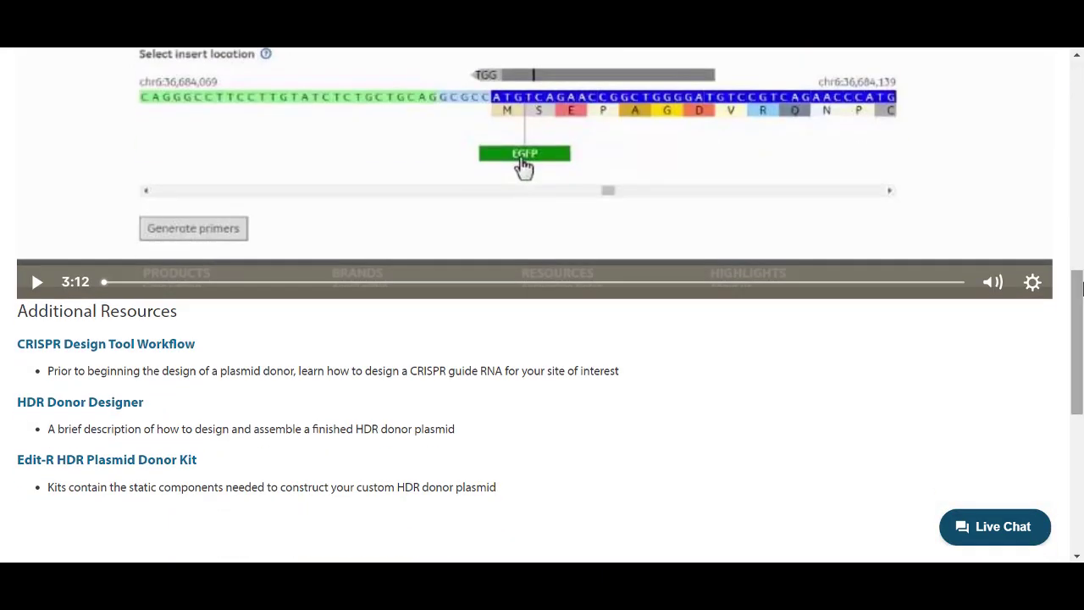